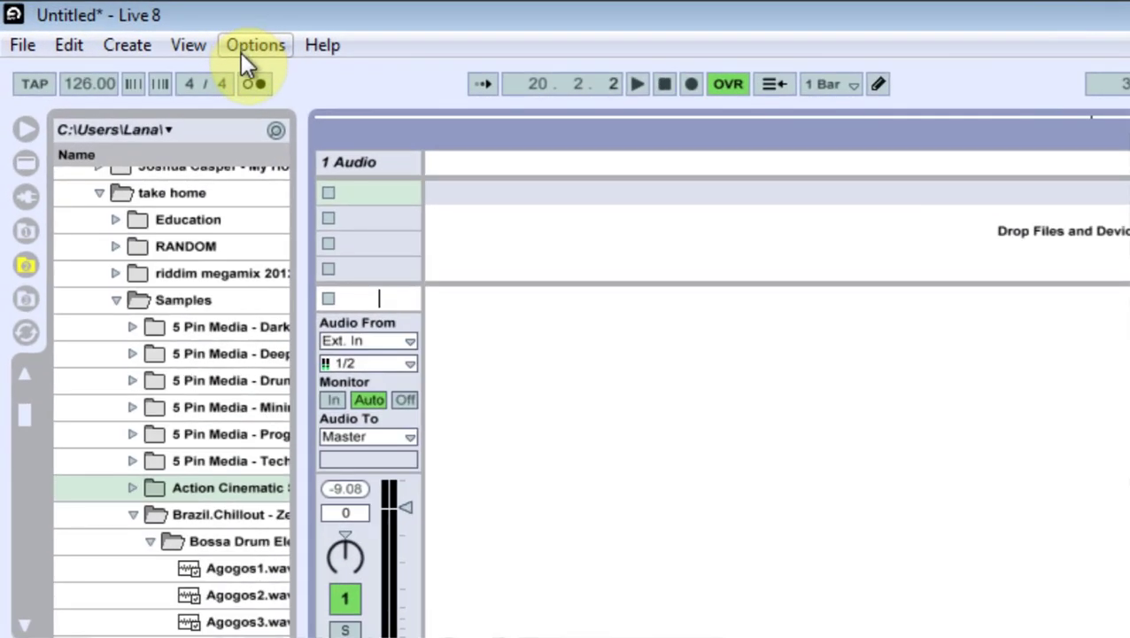
Step: Open the Options menu to reach Preferences, MIDI Overdub and Solo in Place
left_click(244, 53)
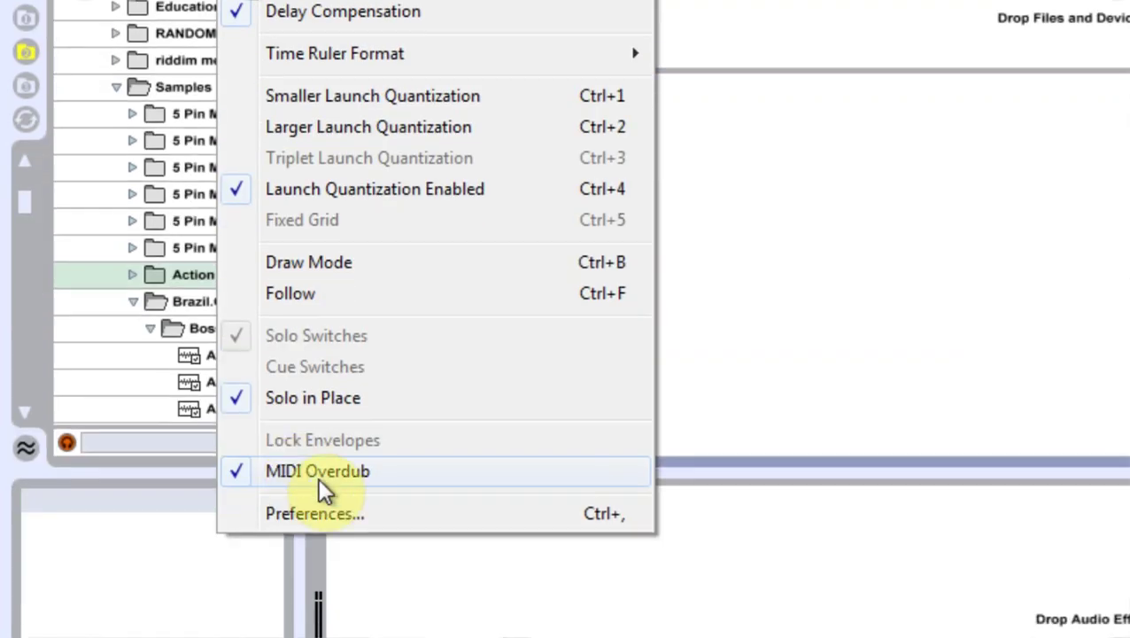
Step: Open the Audio preferences, keeping the MME/DirectX driver and Microphone as input device
left_click(321, 455)
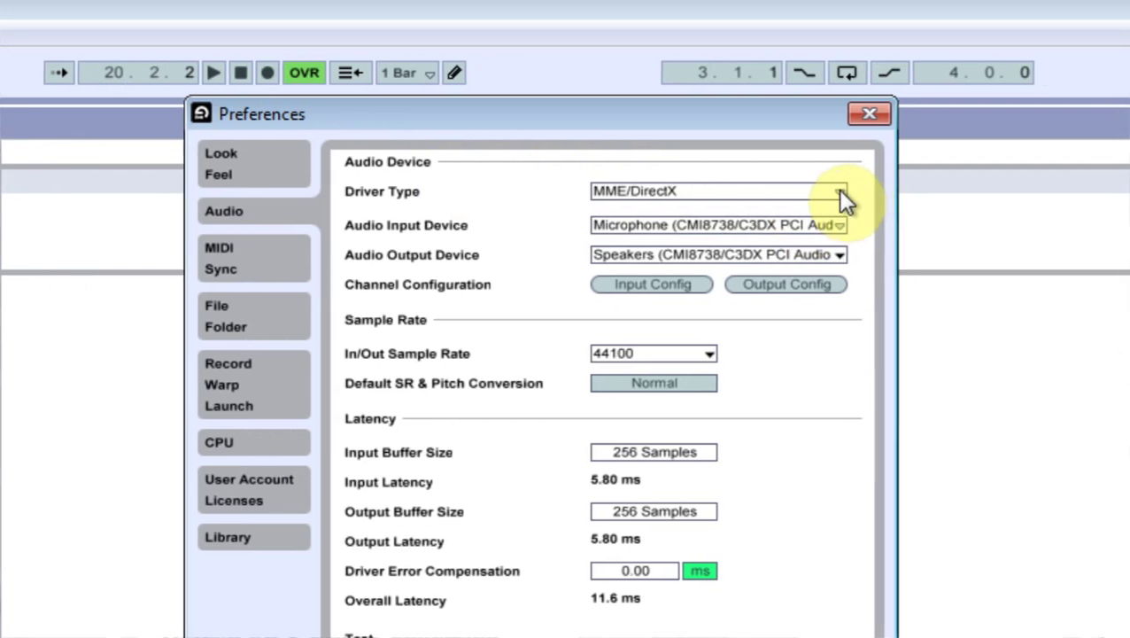
left_click(838, 190)
left_click(838, 190)
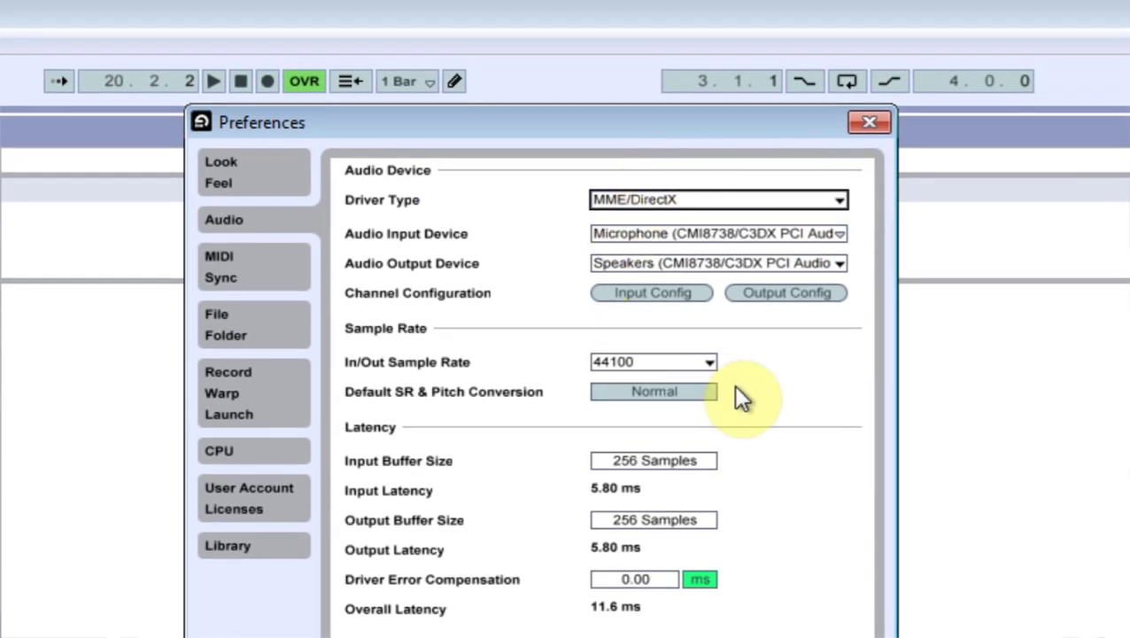
left_click(822, 232)
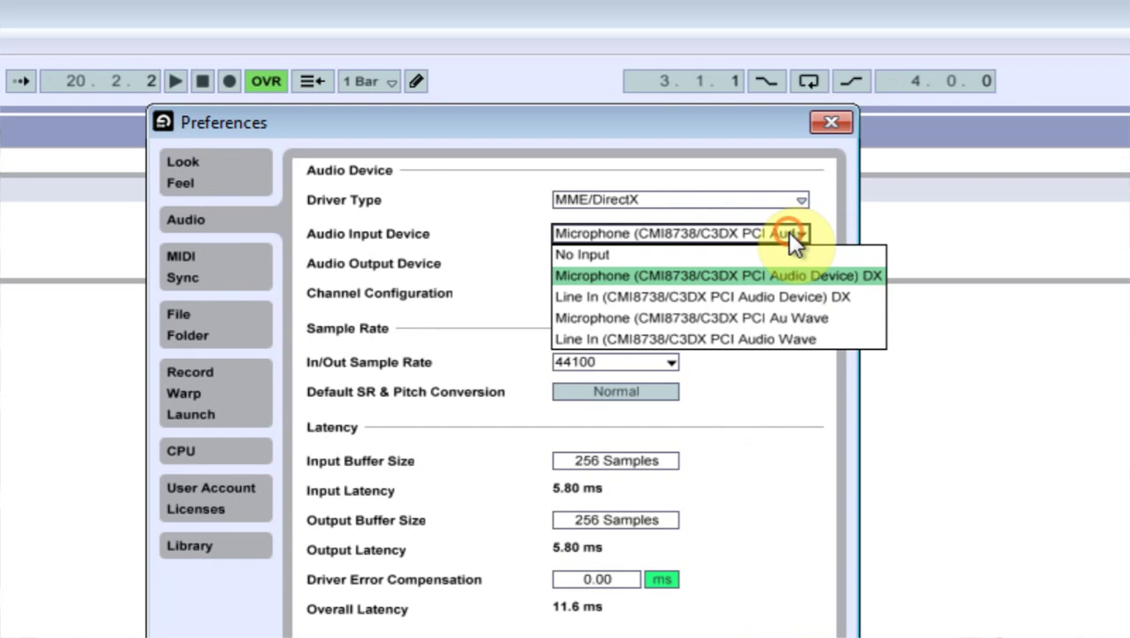
left_click(756, 272)
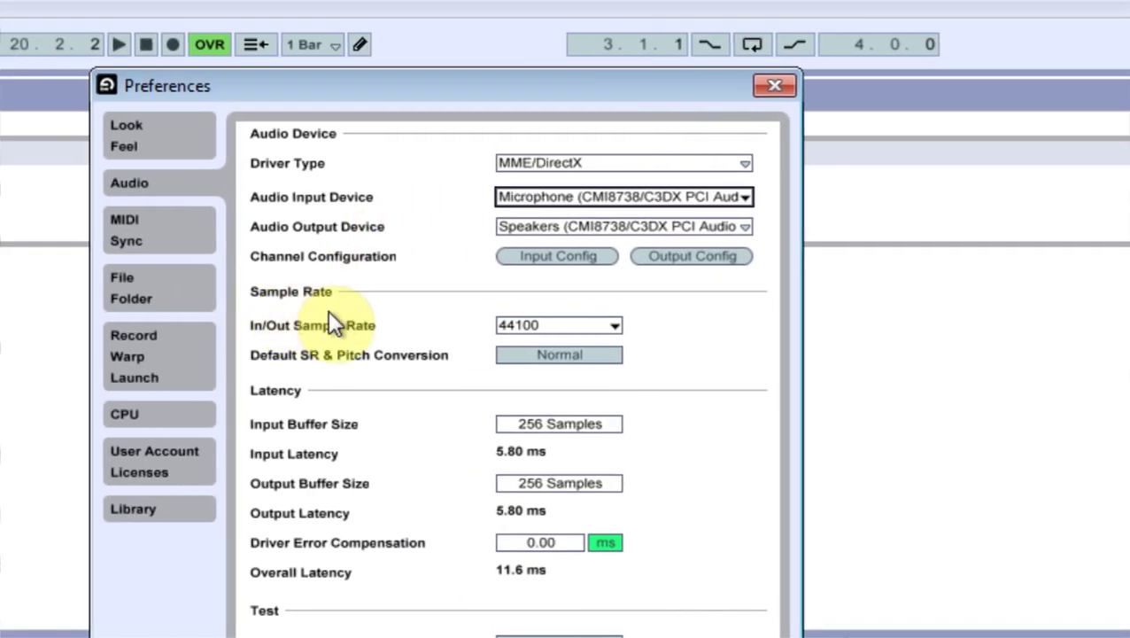
Step: Set the sample rate to 48000 with High Quality conversion and select the output buffer size
left_click(596, 332)
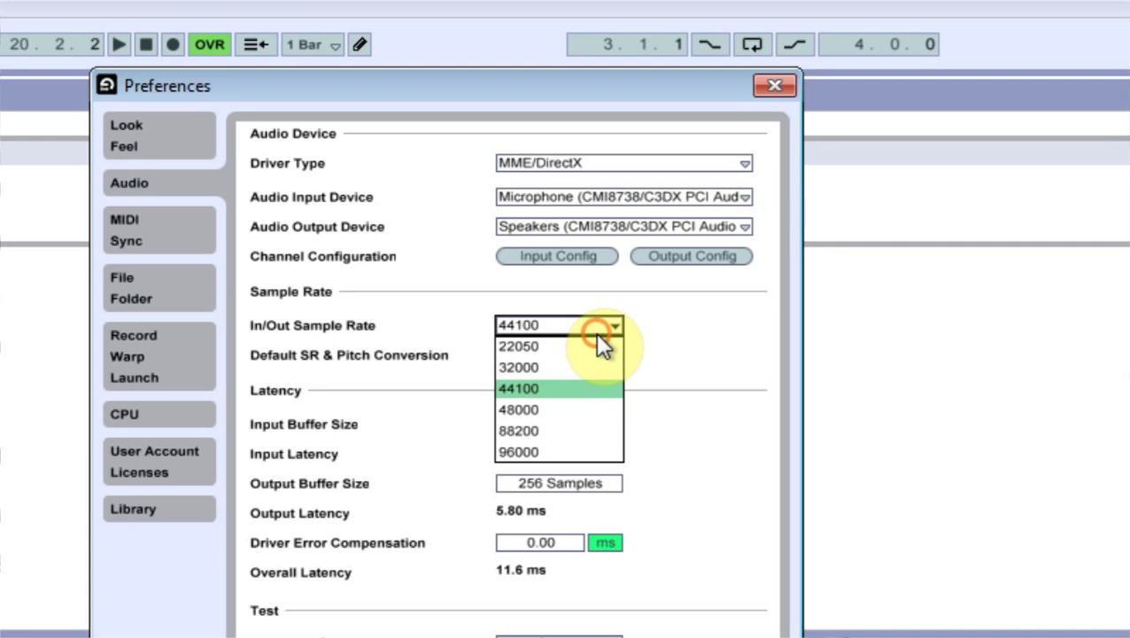
left_click(538, 403)
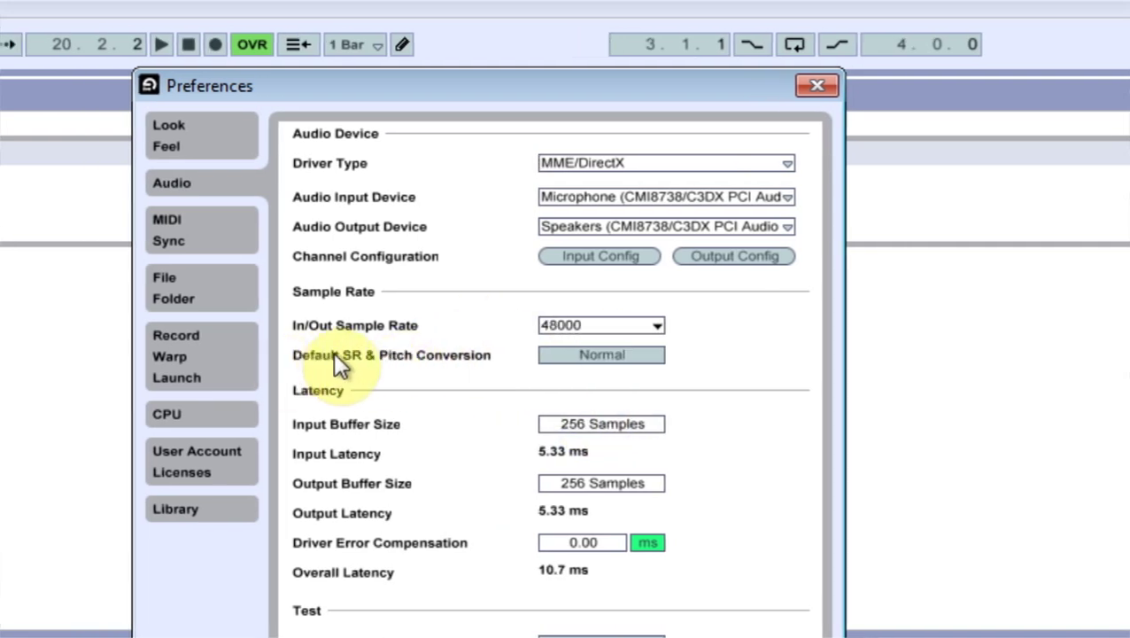
left_click(574, 347)
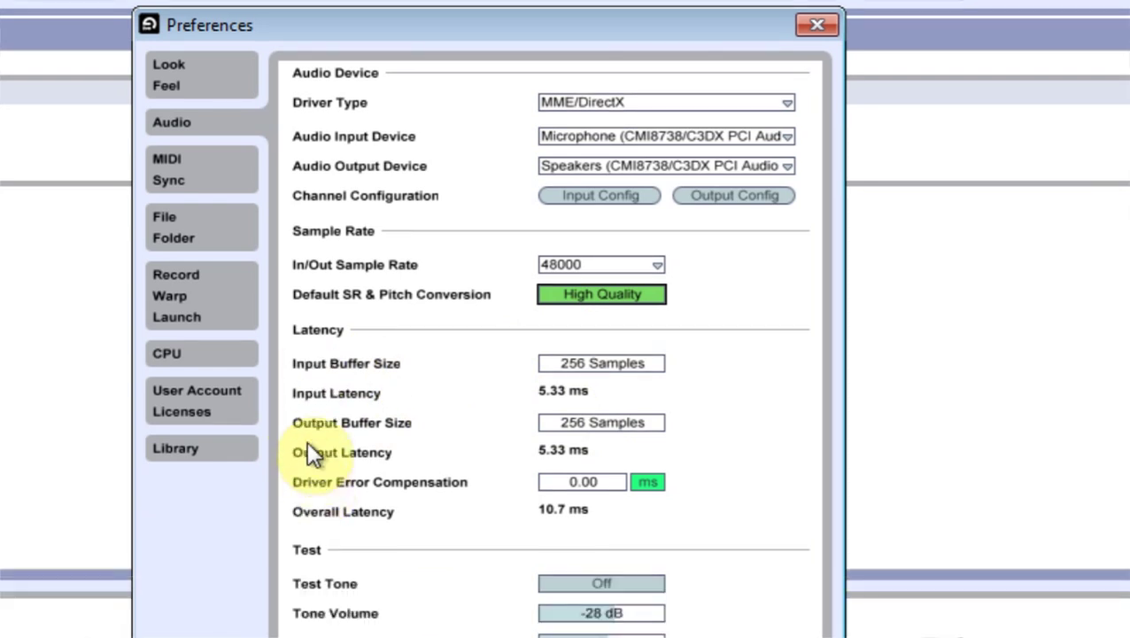
left_click(583, 424)
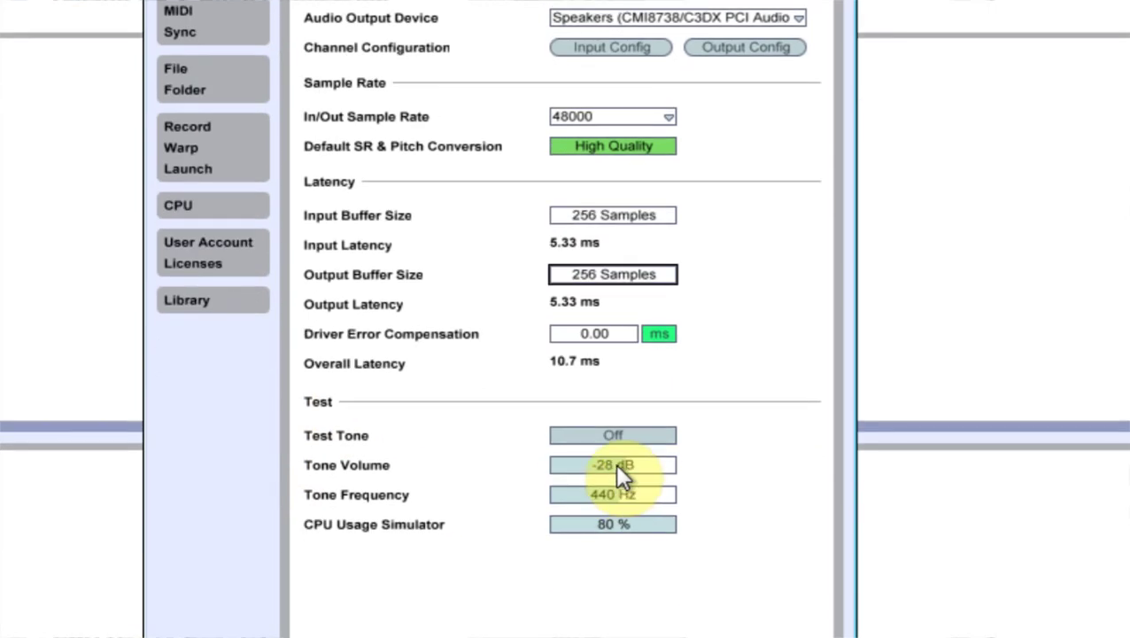
Step: Play the test tone, adjust its volume to -26 dB while listening, then switch it off
left_click_drag(613, 525, 613, 530)
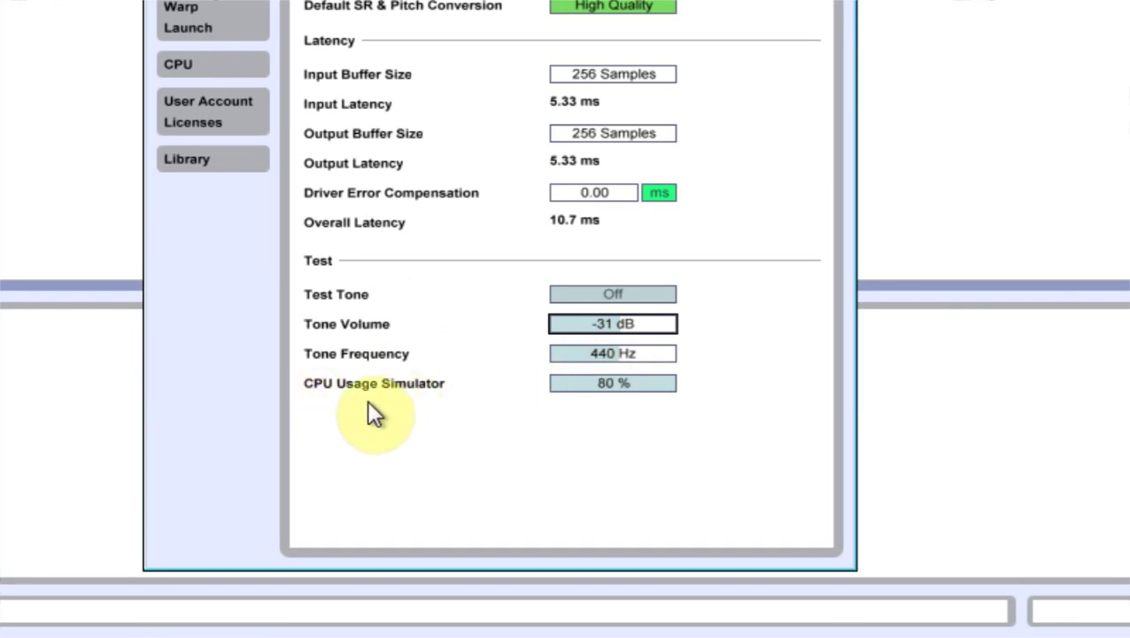
left_click(610, 385)
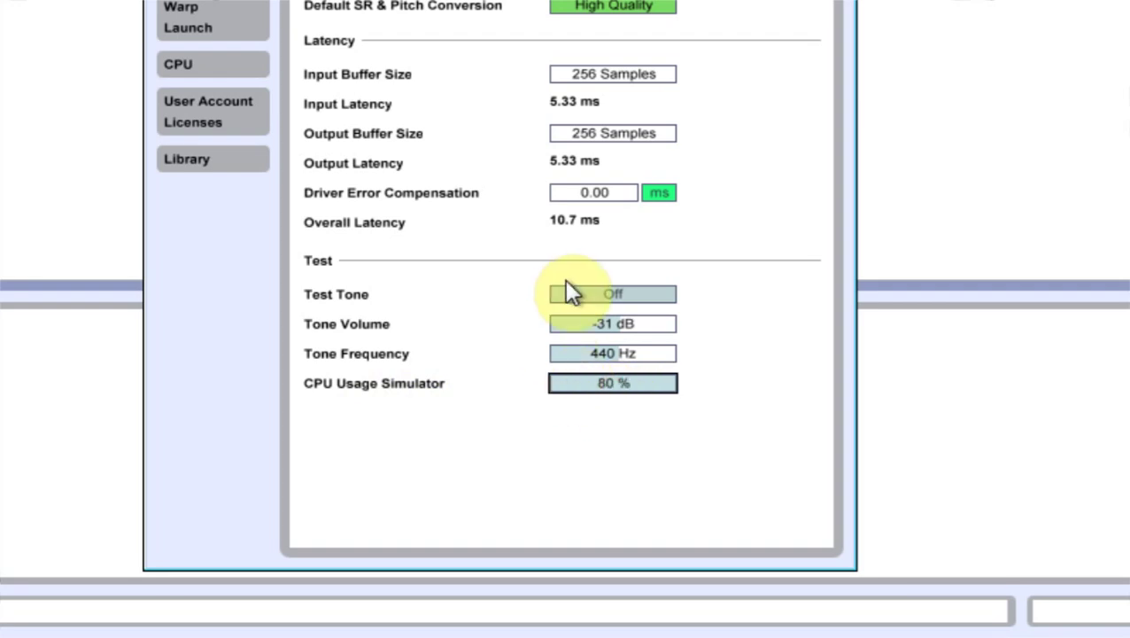
left_click(595, 293)
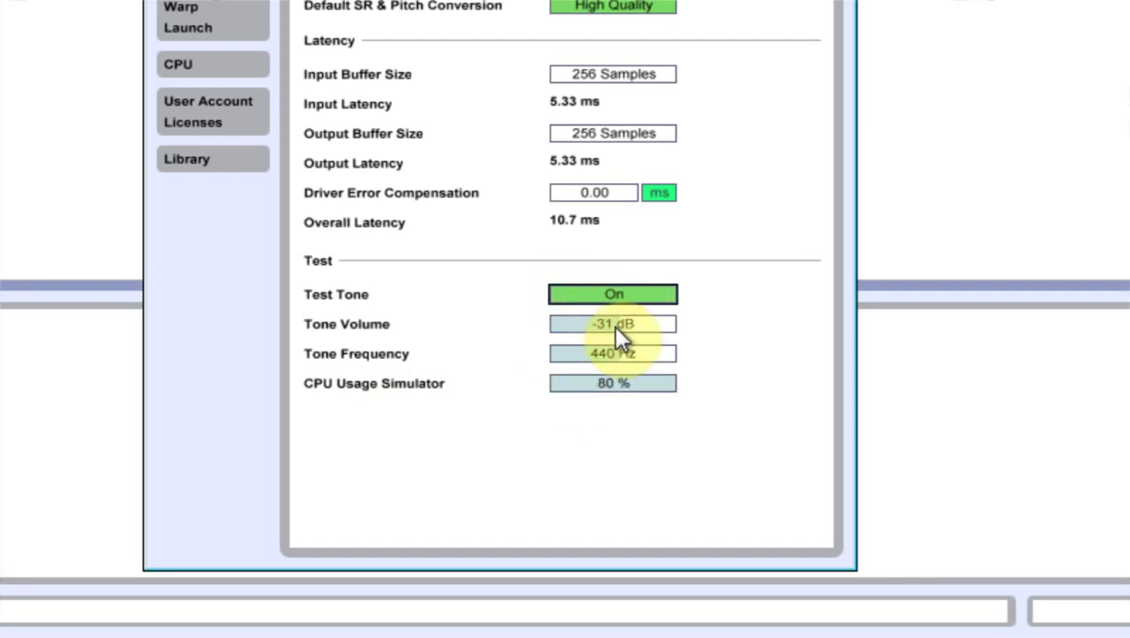
left_click(609, 325)
left_click_drag(610, 324, 609, 321)
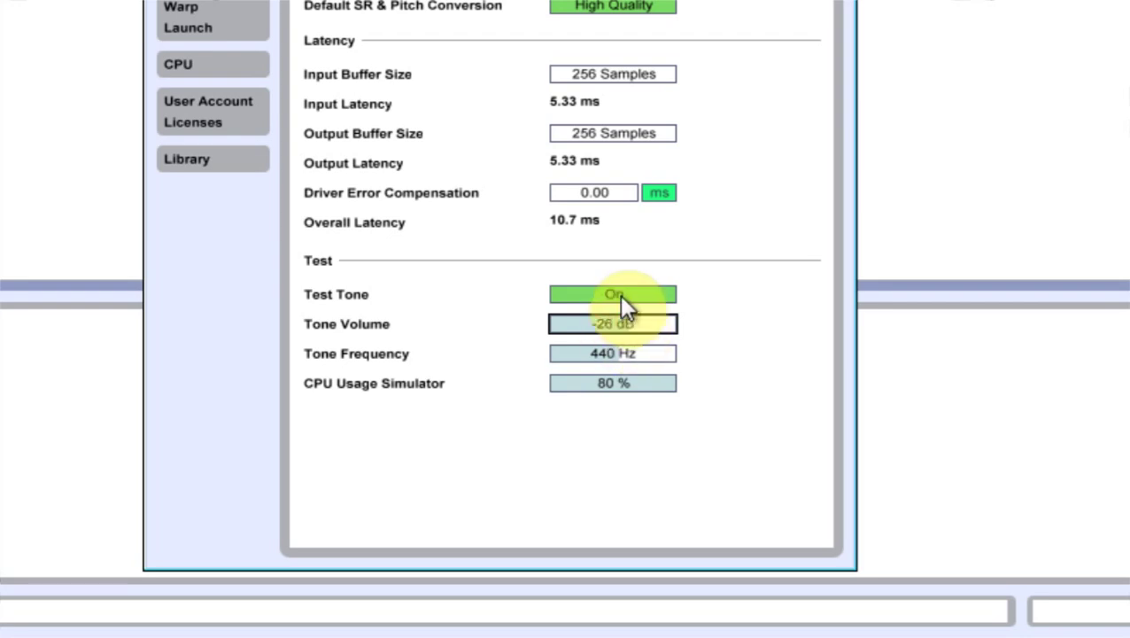
left_click(620, 294)
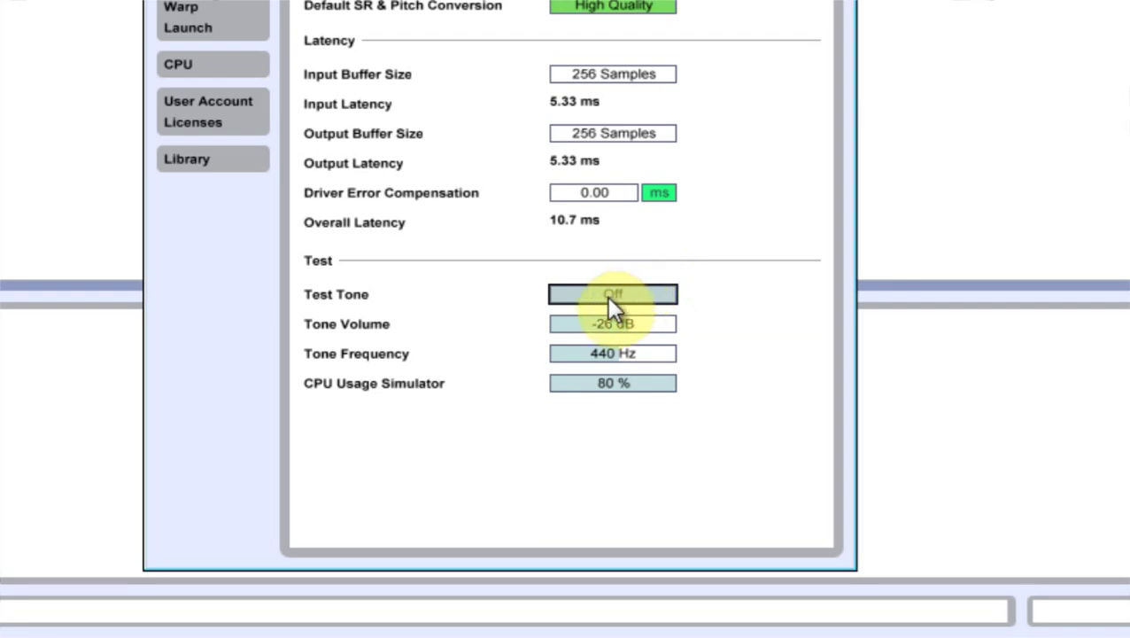
left_click(600, 133)
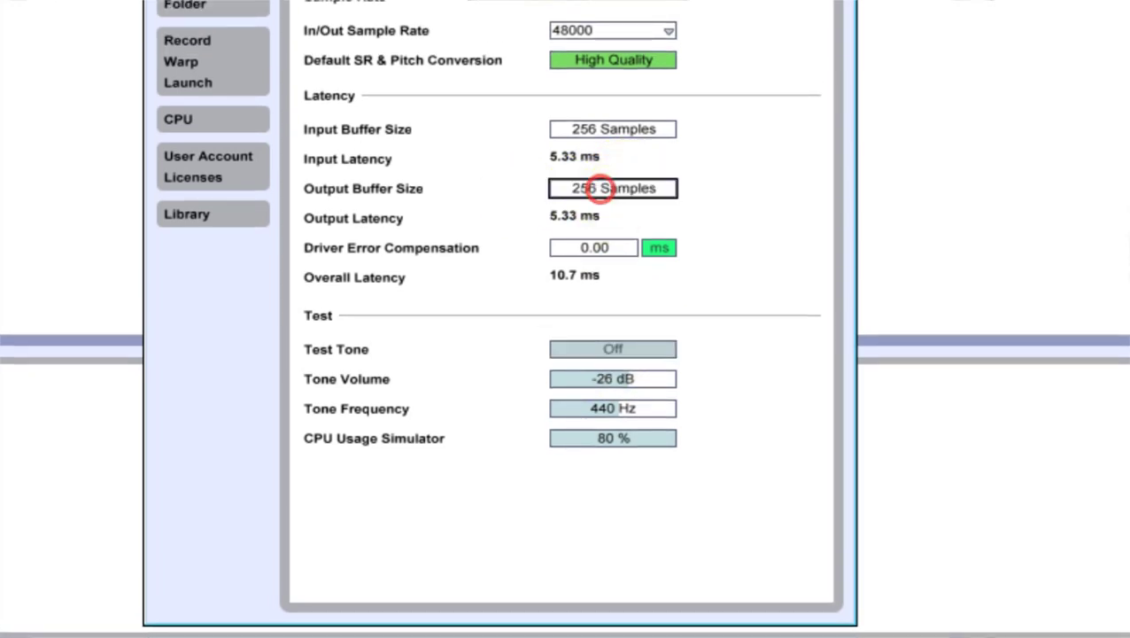
left_click_drag(600, 188, 600, 133)
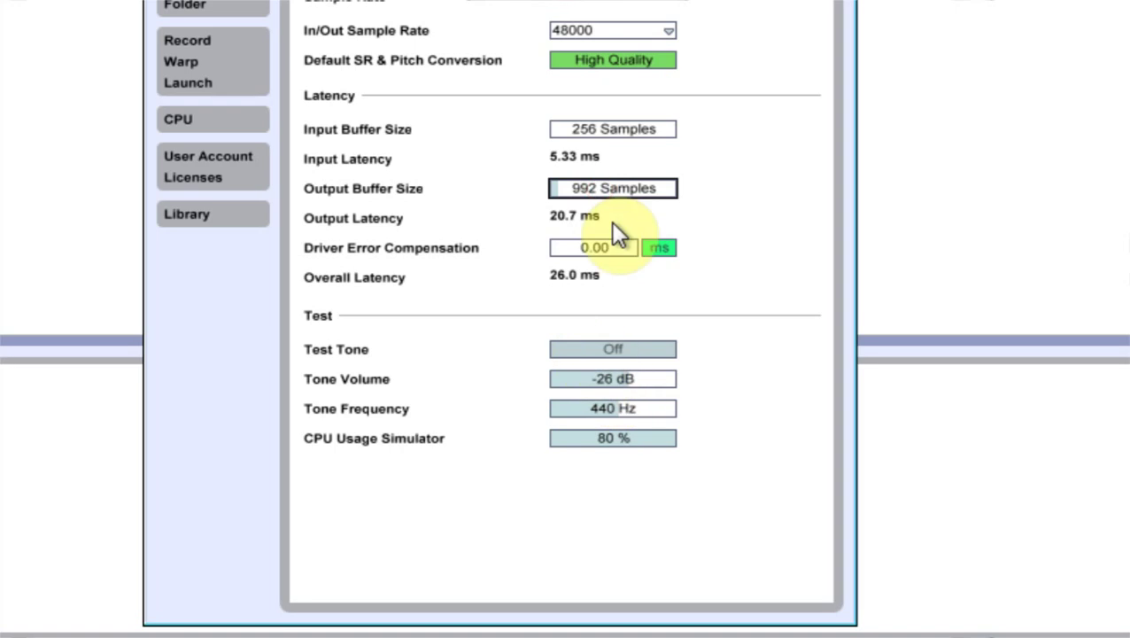
left_click_drag(602, 187, 602, 257)
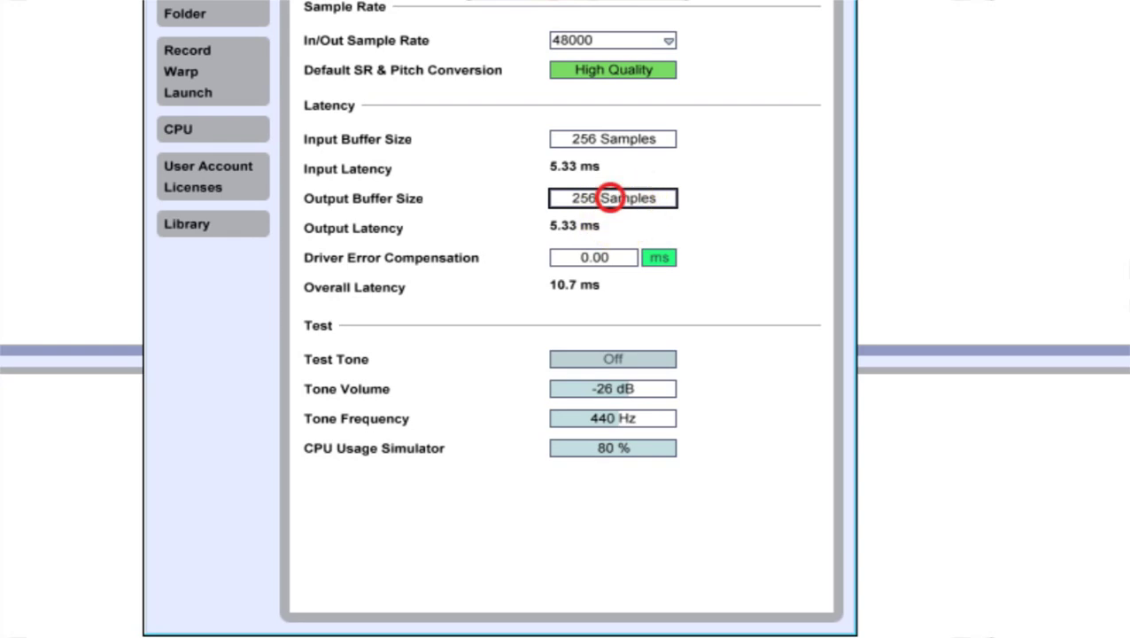
key("Up")
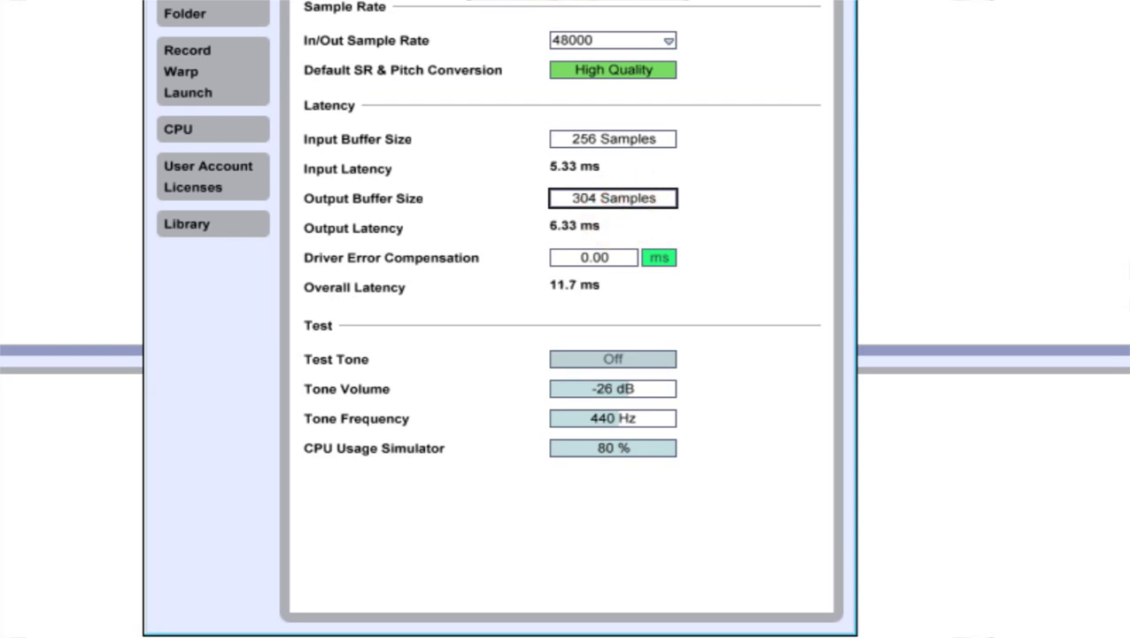
left_click(608, 197)
mouse_move(607, 197)
left_mouse_down()
mouse_move(608, 151)
mouse_move(607, 198)
left_mouse_up()
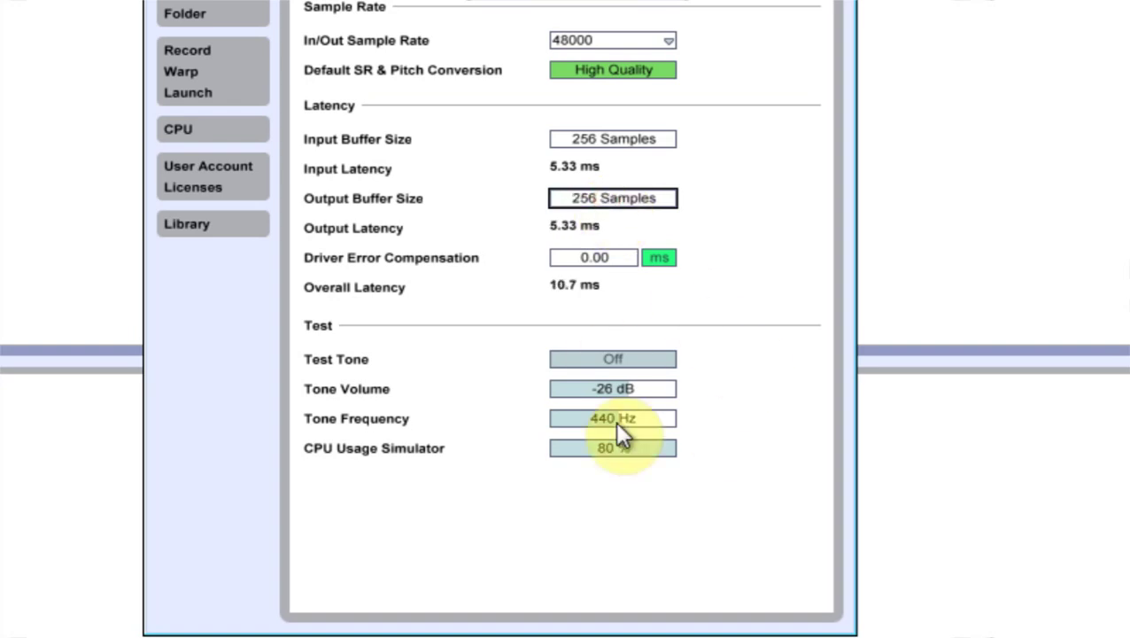
Step: With the test tone playing, raise the output buffer size to 736 samples
left_click(617, 359)
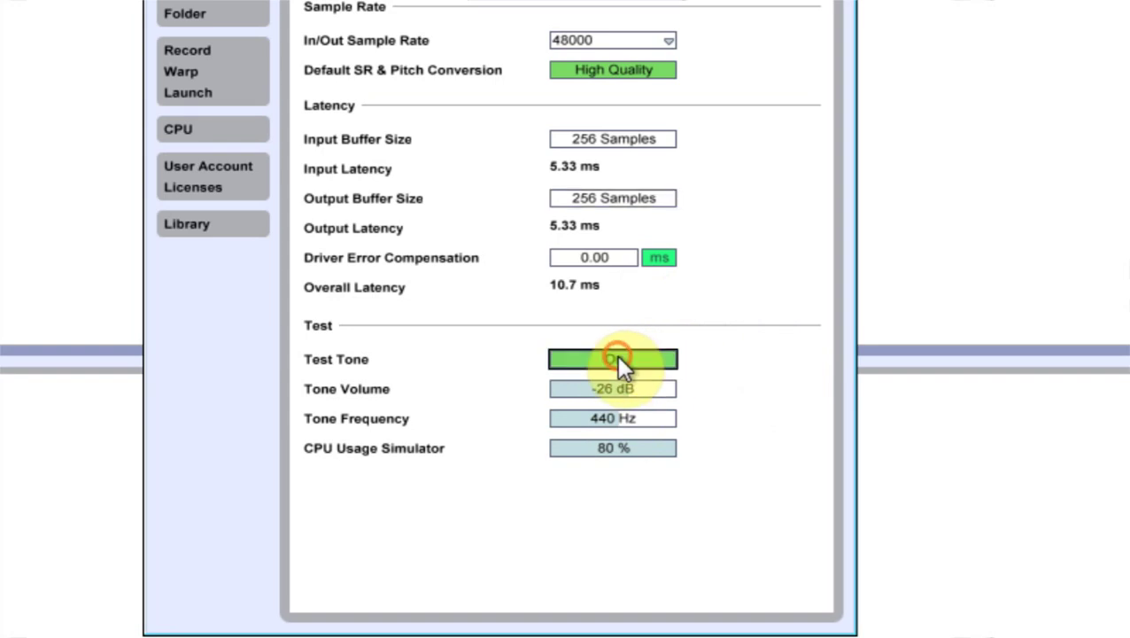
left_click(631, 200)
key("Up")
key("Up")
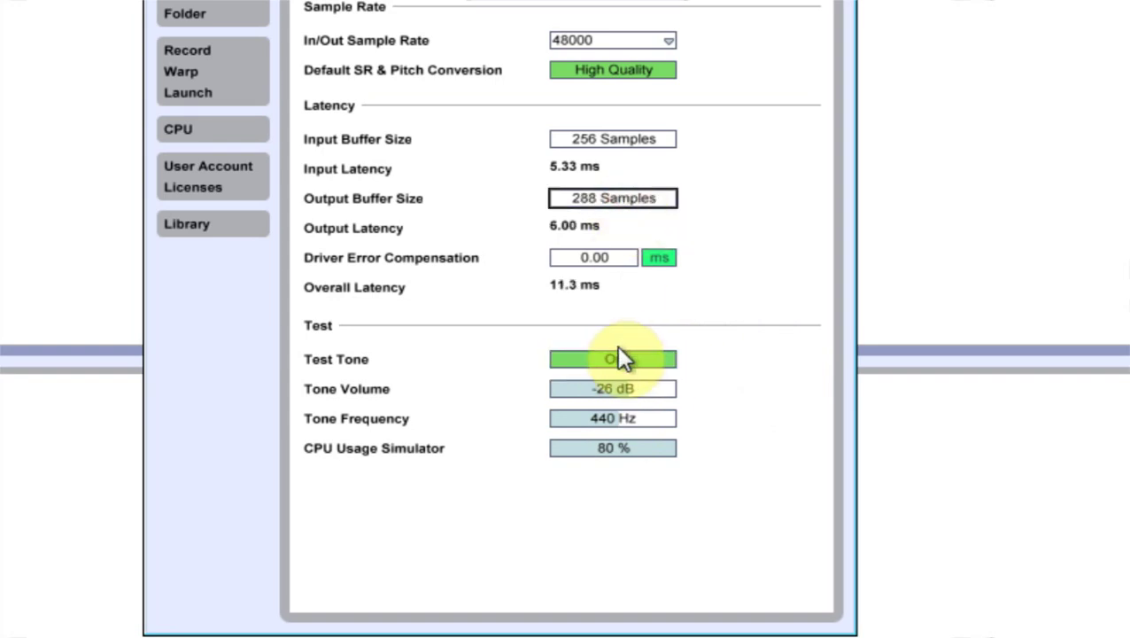
key("Up")
key("Up")
key("Up")
key("Up")
key("Up")
key("Up")
key("Up")
key("Up")
key("Up")
key("Up")
key("Up")
key("Up")
key("Up")
key("Up")
key("Up")
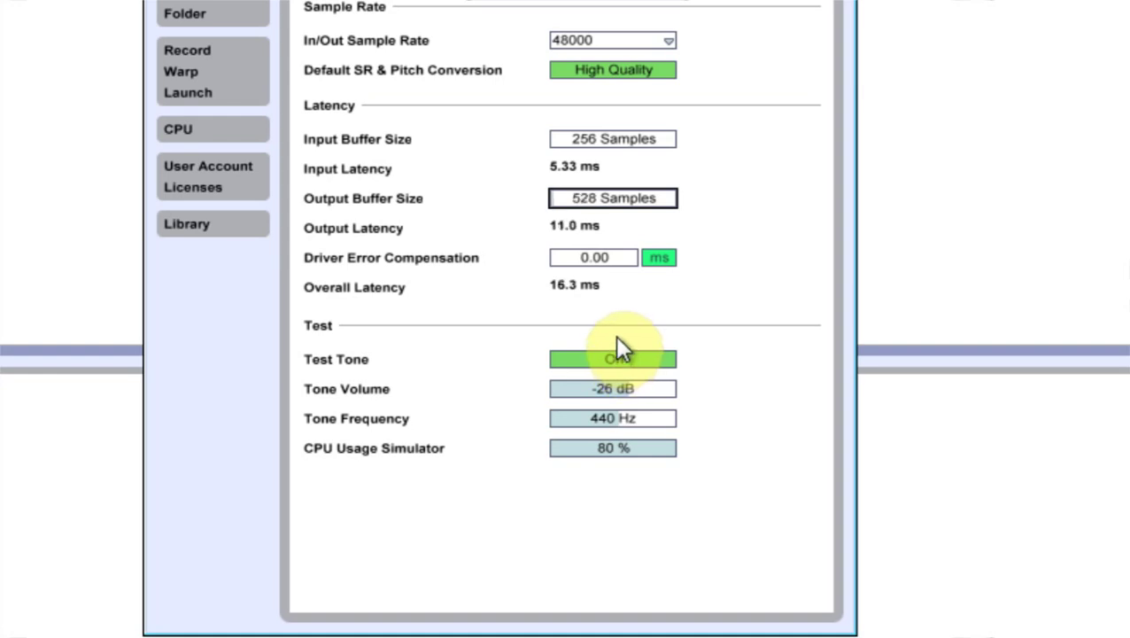
key("Up")
key("Up")
key("Up")
key("Up")
key("Up")
key("Up")
key("Up")
key("Up")
key("Up")
key("Up")
key("Up")
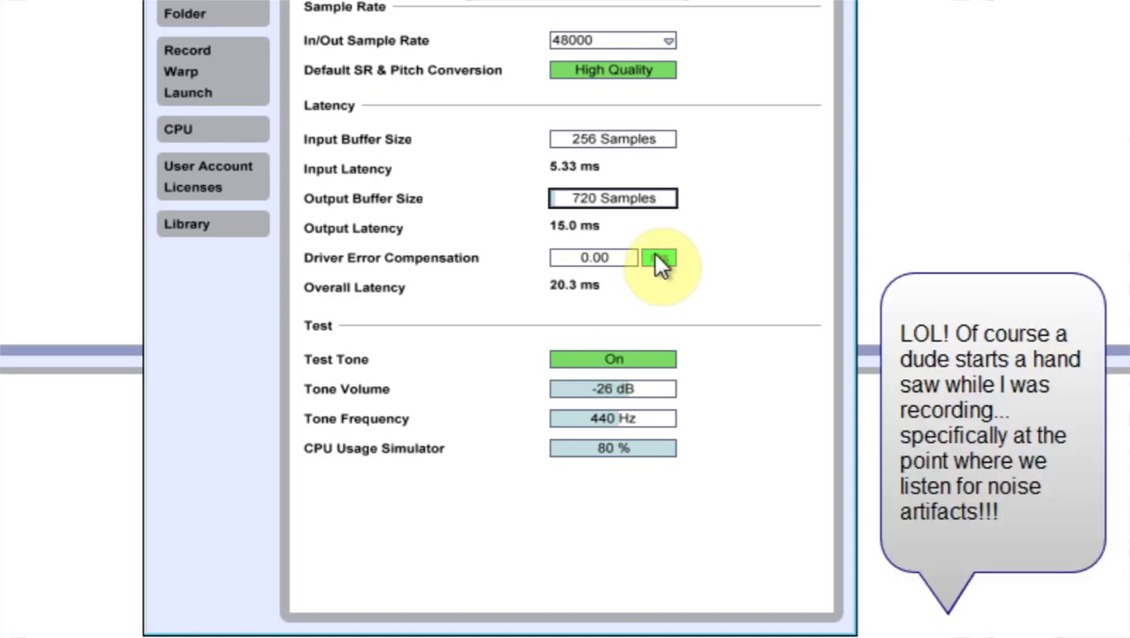
key("Up")
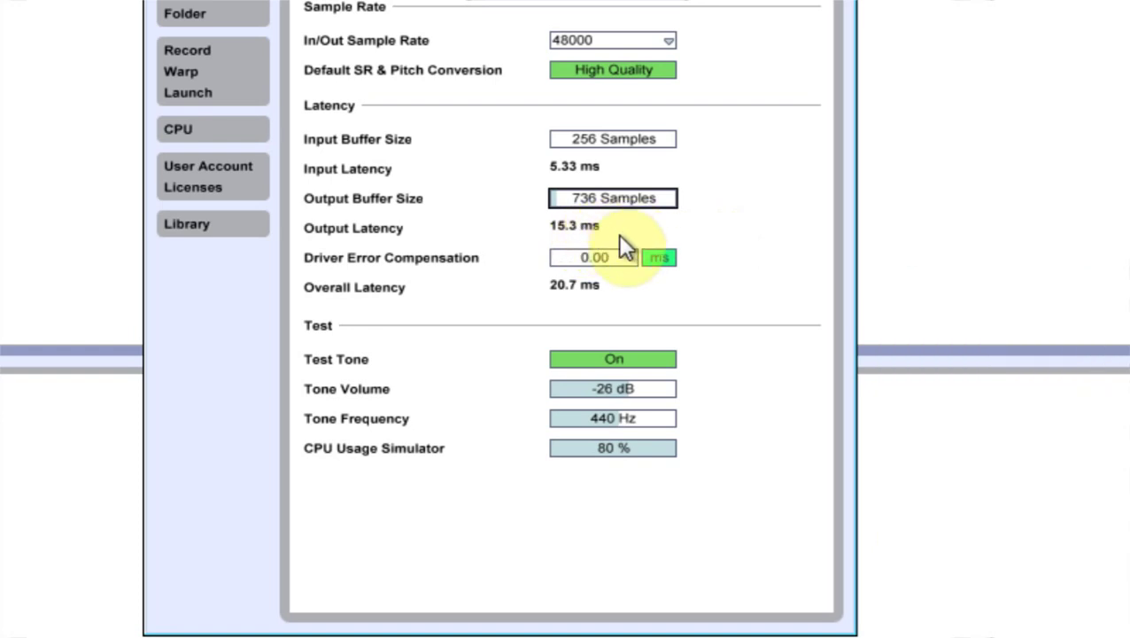
Step: Turn the test tone off, back on briefly, then off again
left_click(622, 360)
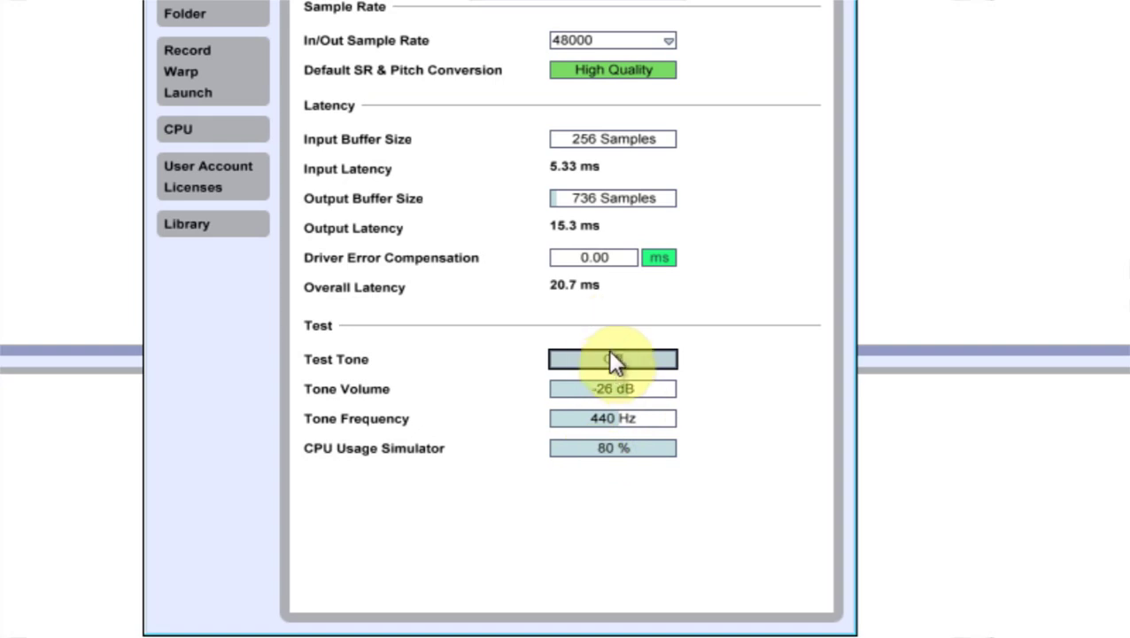
left_click(598, 358)
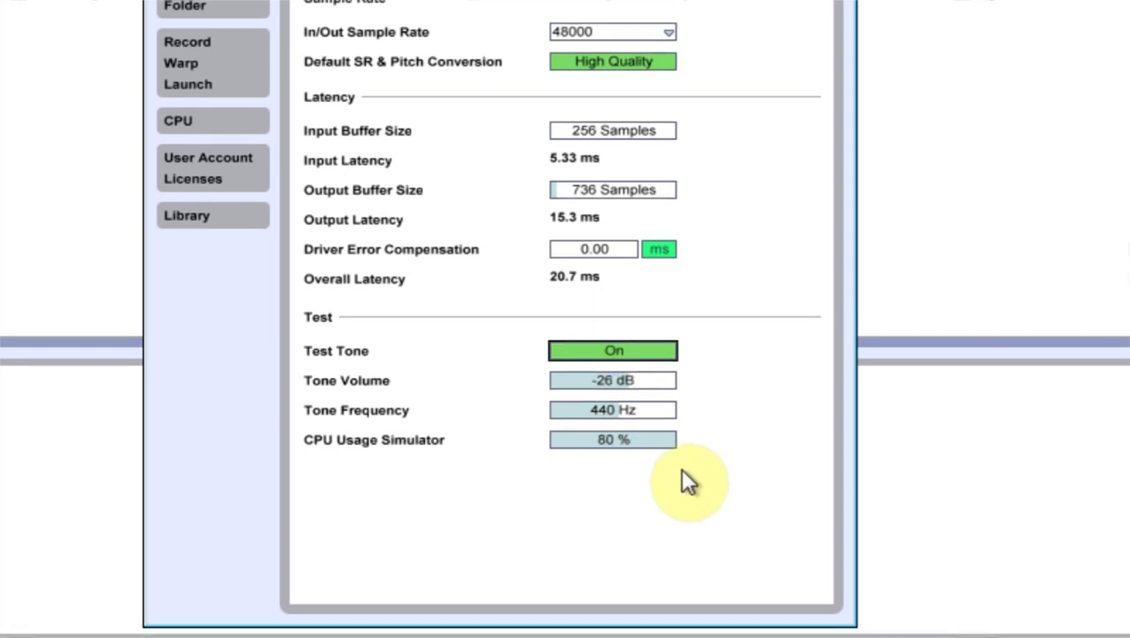
left_click(629, 348)
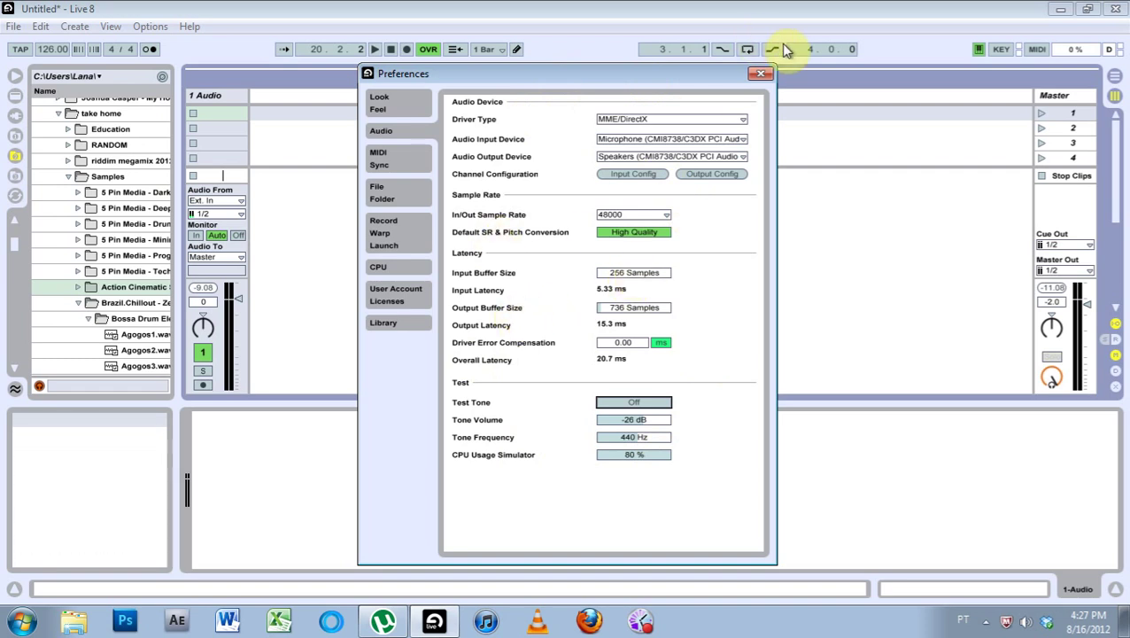
left_click(626, 278)
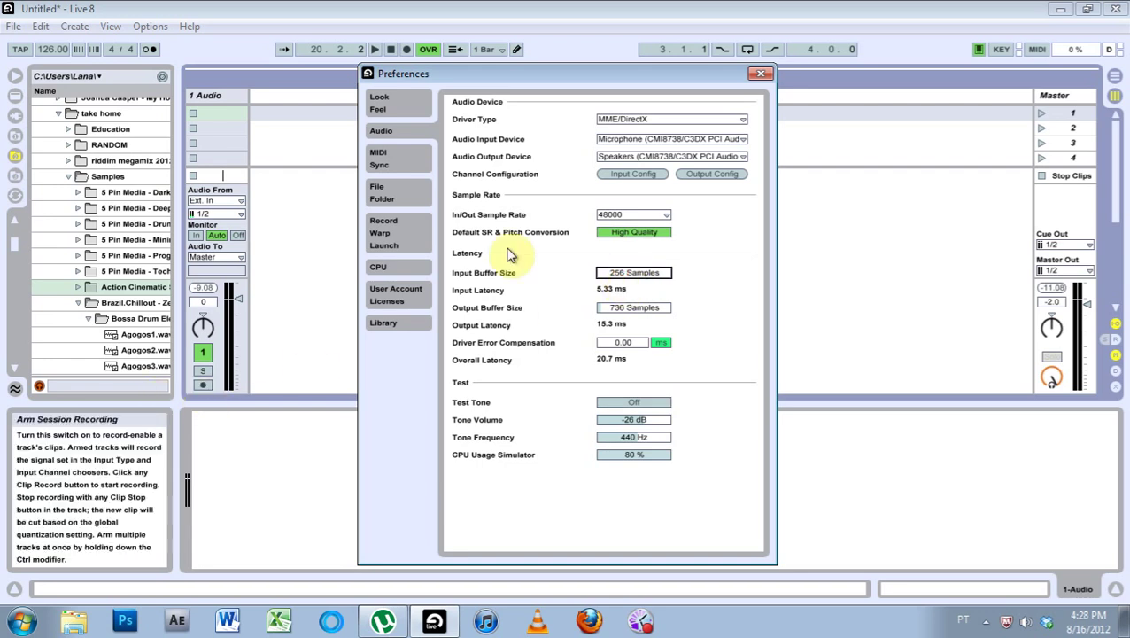
mouse_move(620, 280)
left_mouse_down()
mouse_move(626, 235)
mouse_move(627, 268)
mouse_move(640, 272)
left_mouse_up()
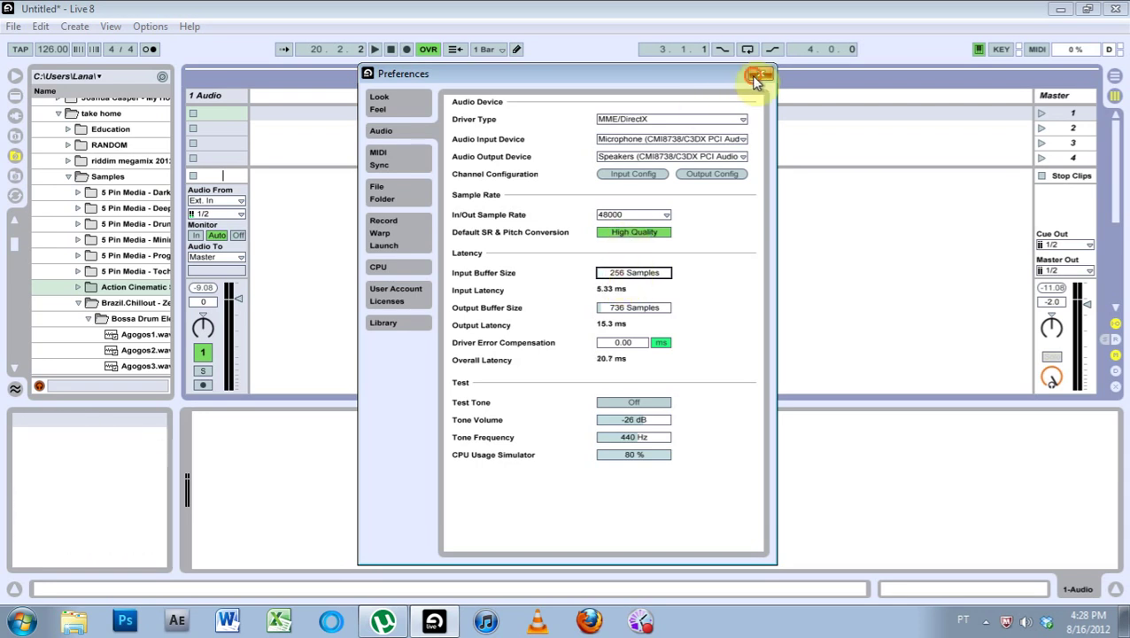
left_click(756, 76)
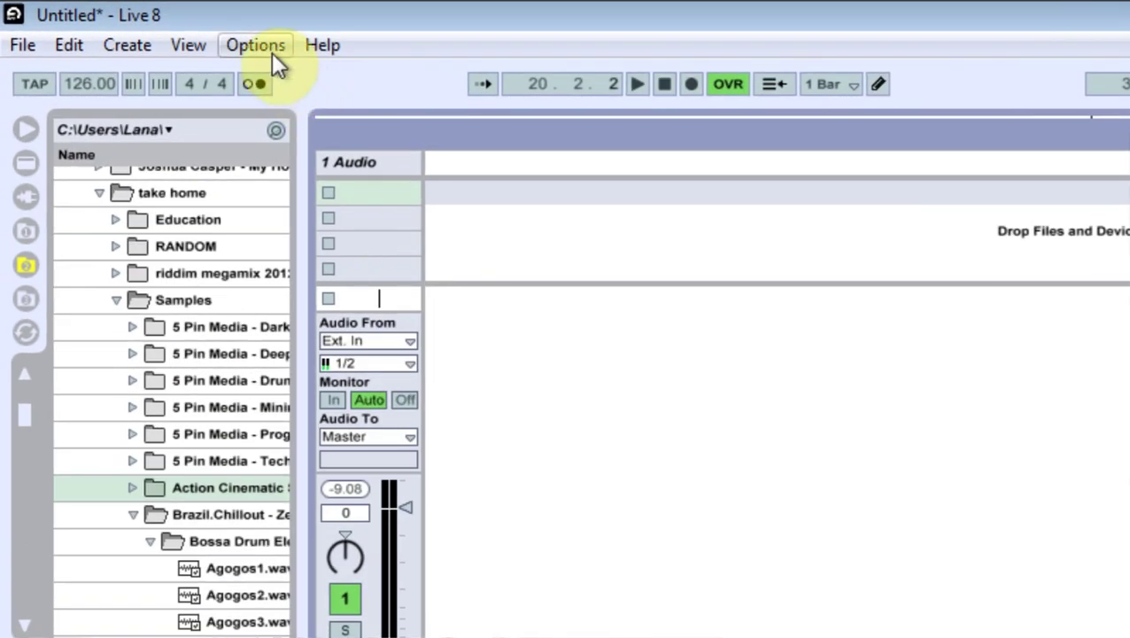
Step: Open Help View, show all built-in lessons, and open the Setting Up Audio I/O lesson
left_click(322, 45)
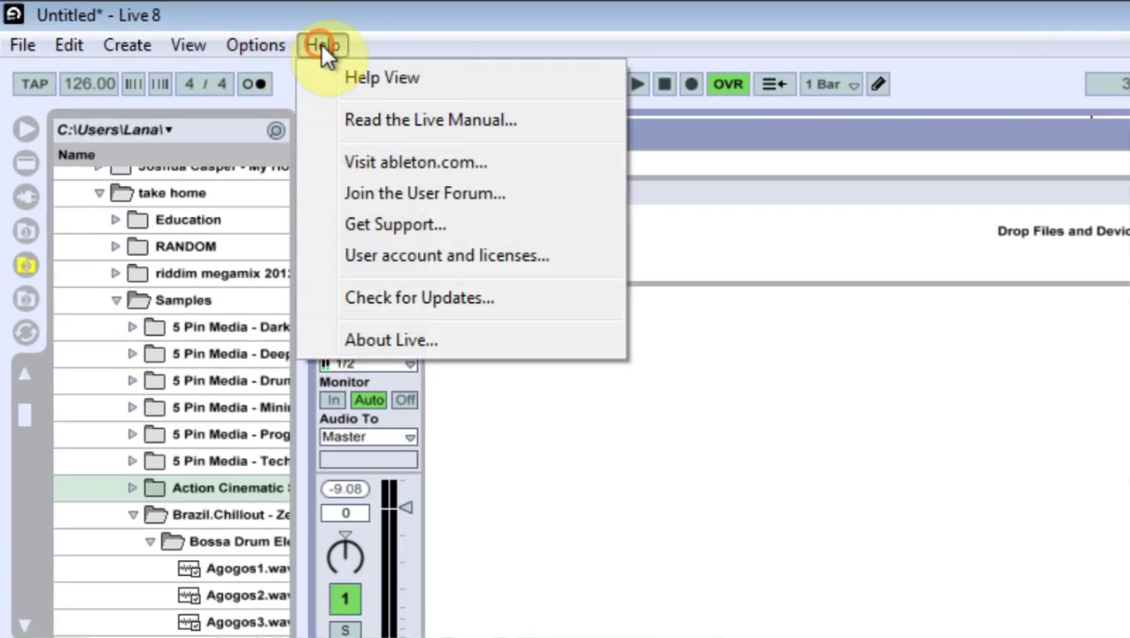
left_click(420, 81)
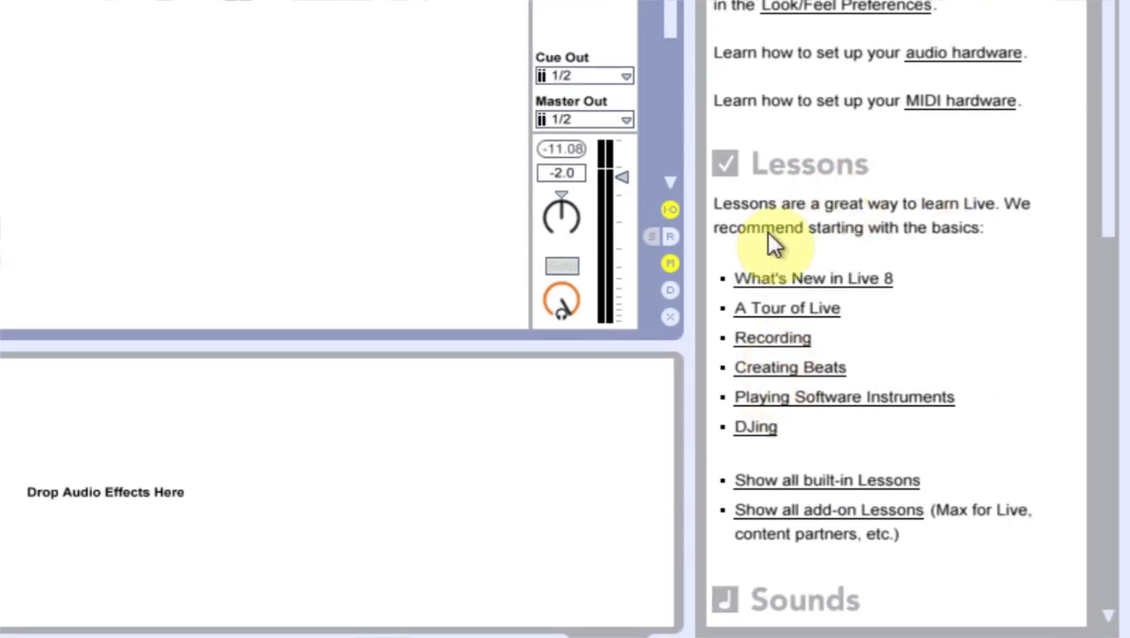
scroll(817, 257, "down", 3)
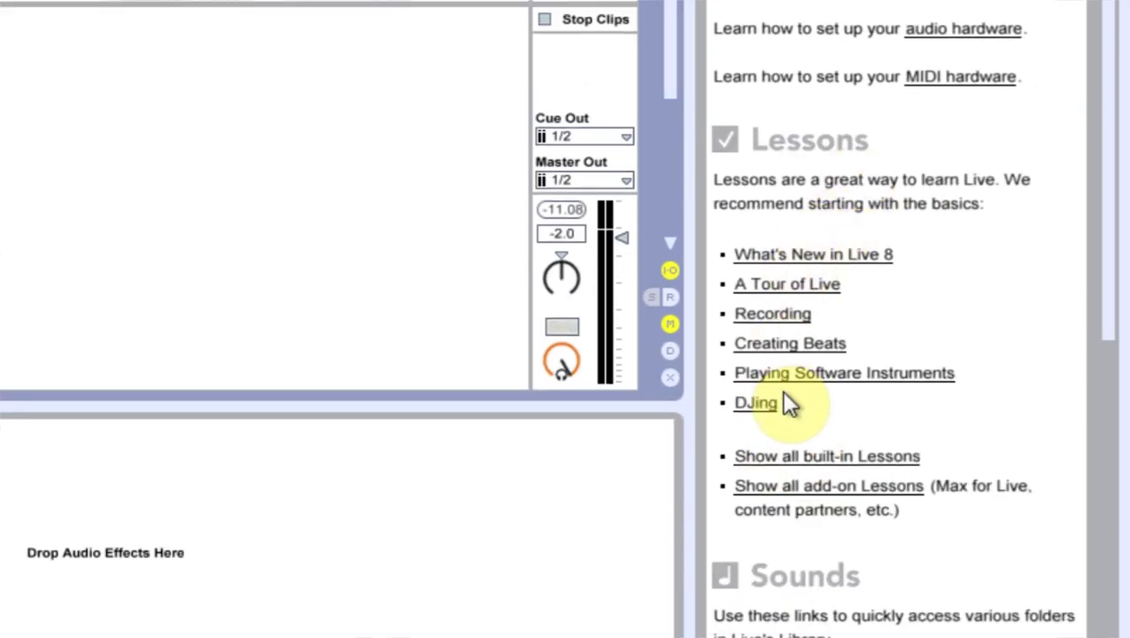
left_click(788, 459)
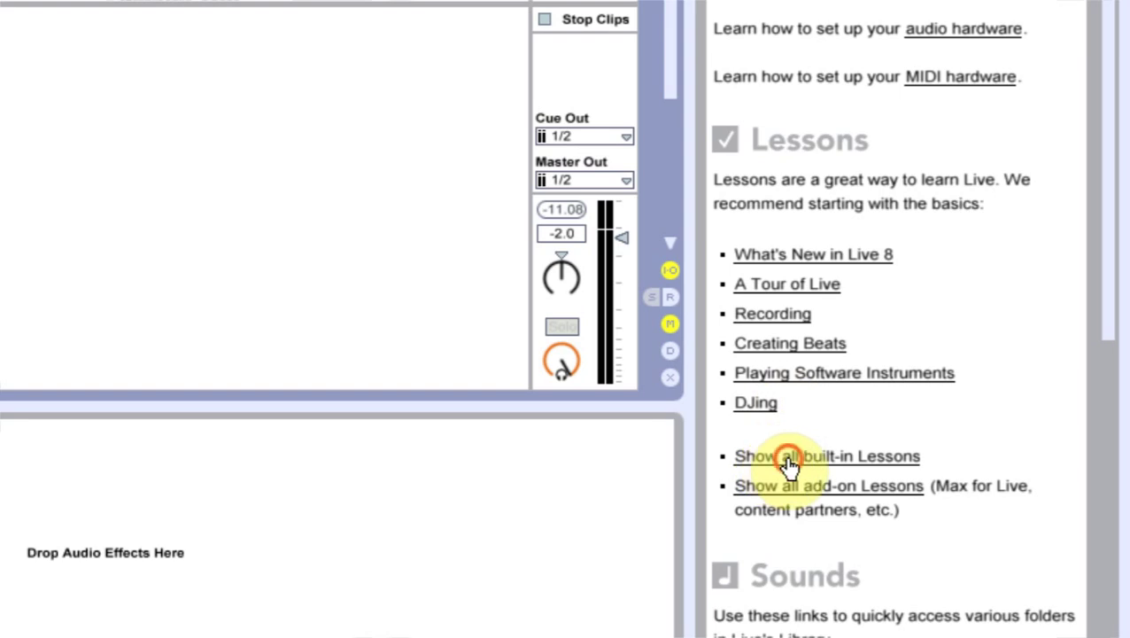
left_click_drag(1107, 157, 1077, 320)
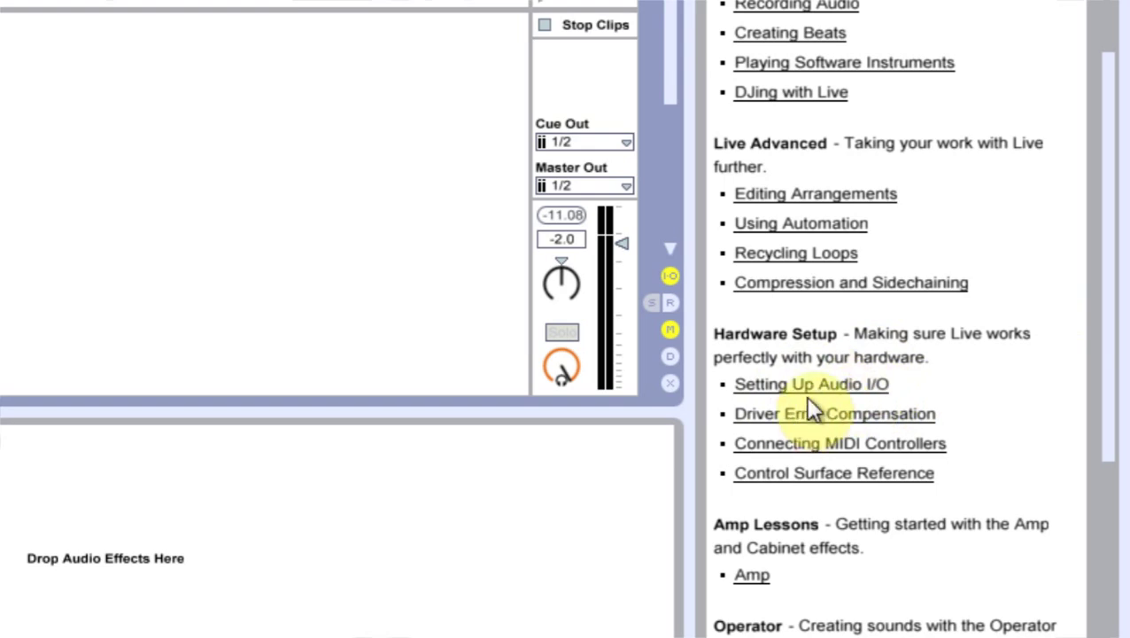
left_click(857, 388)
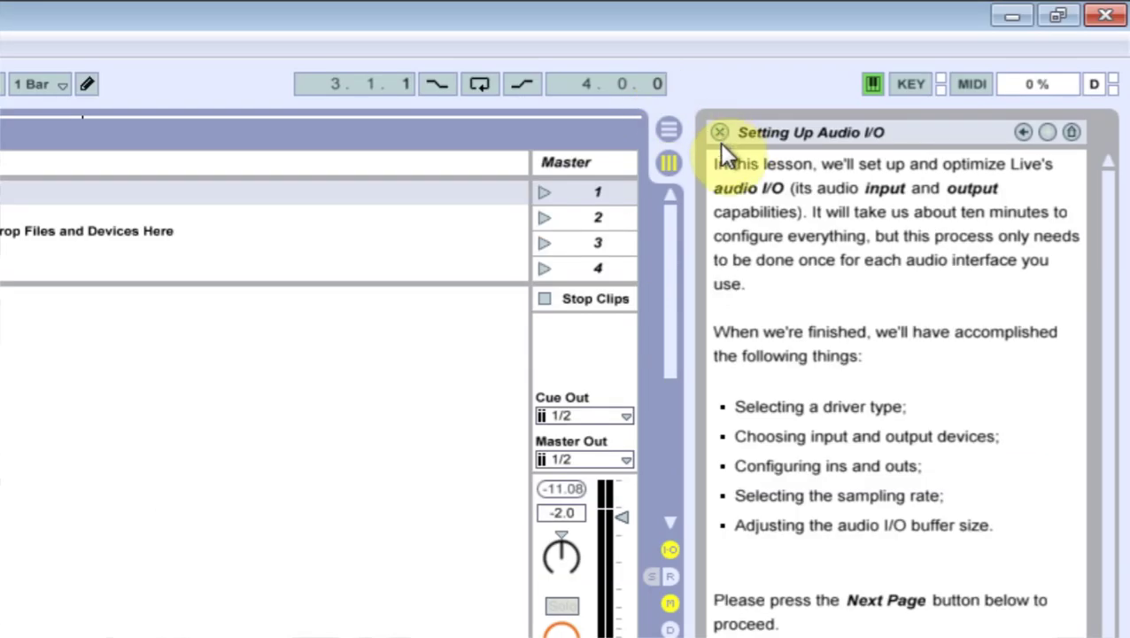
Step: Return from the lesson to the Table of Contents and browse the lesson list
left_click(1023, 132)
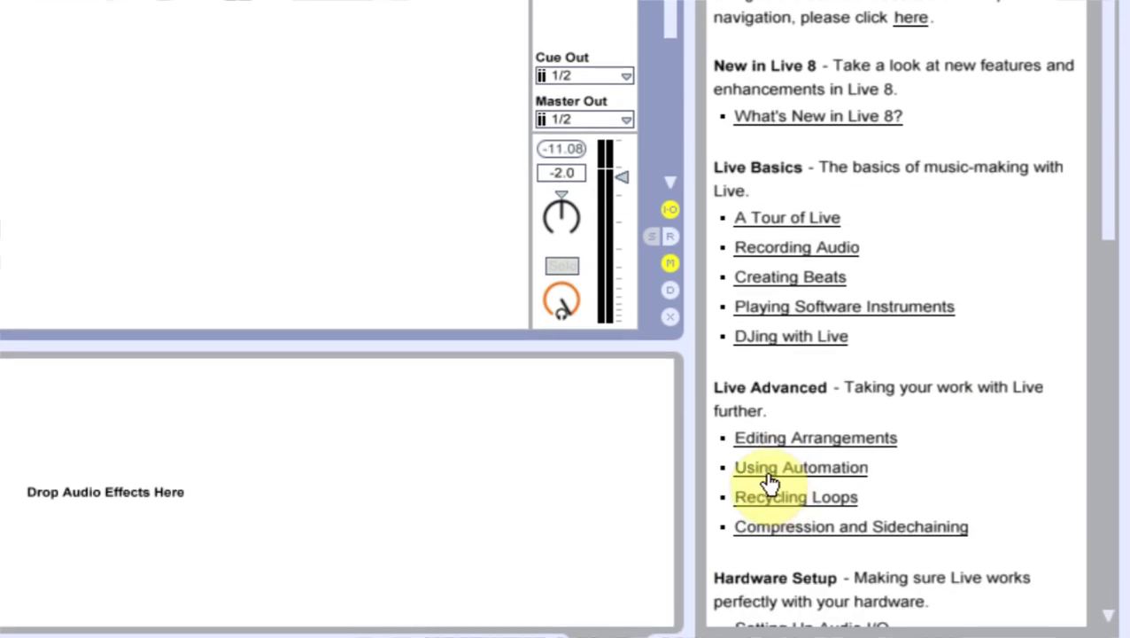
scroll(860, 509, "down", 3)
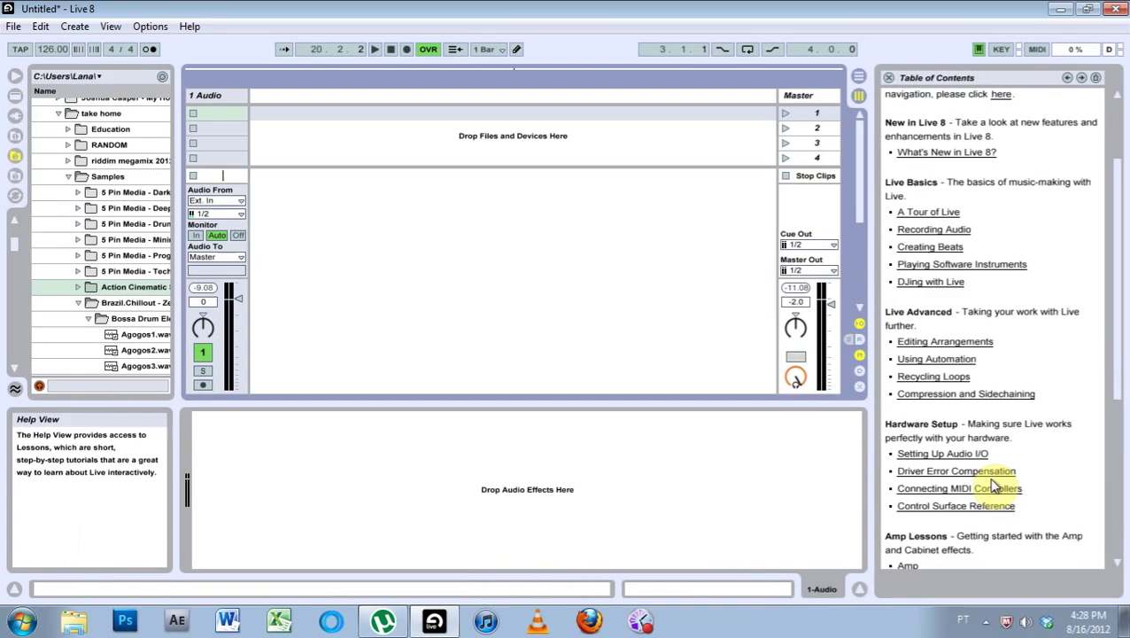
scroll(896, 331, "up", 1)
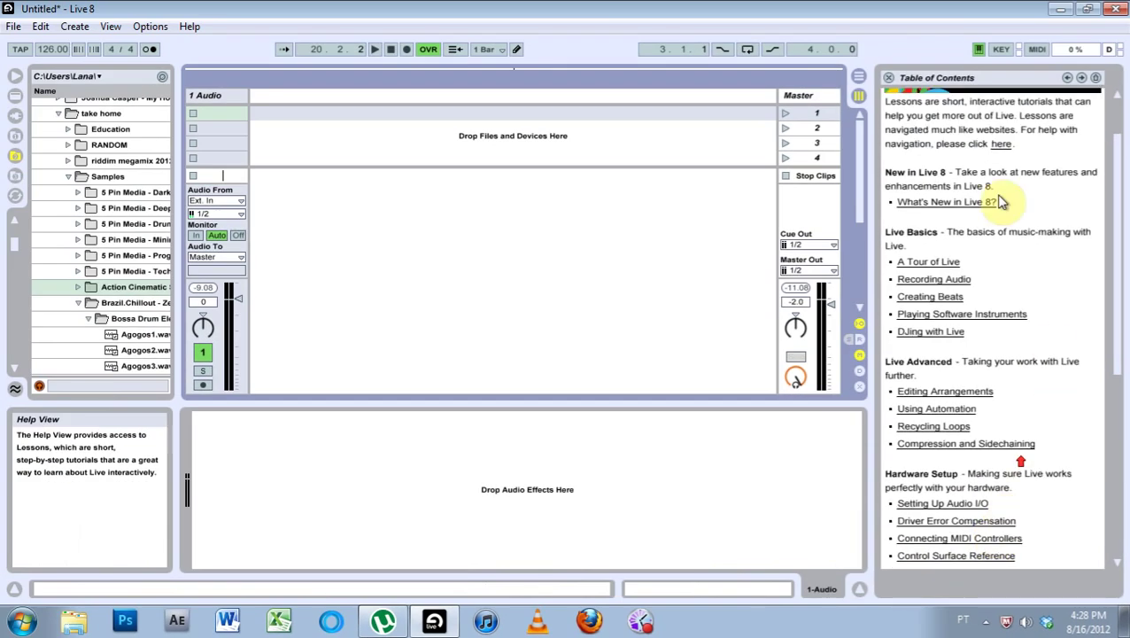